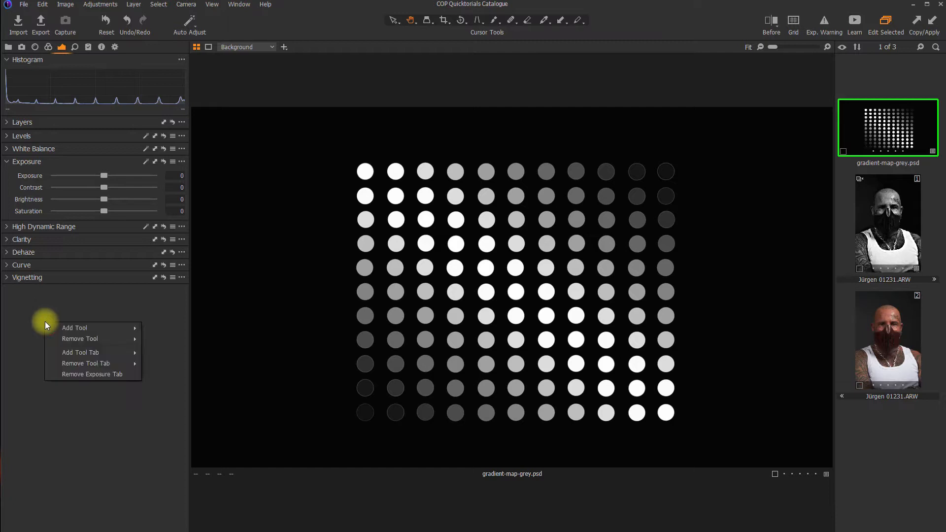
# Step: Review the addable tools and compare the Exposure tool's options for the gradient map and the black-and-white portrait
pyautogui.moveTo(69, 329)
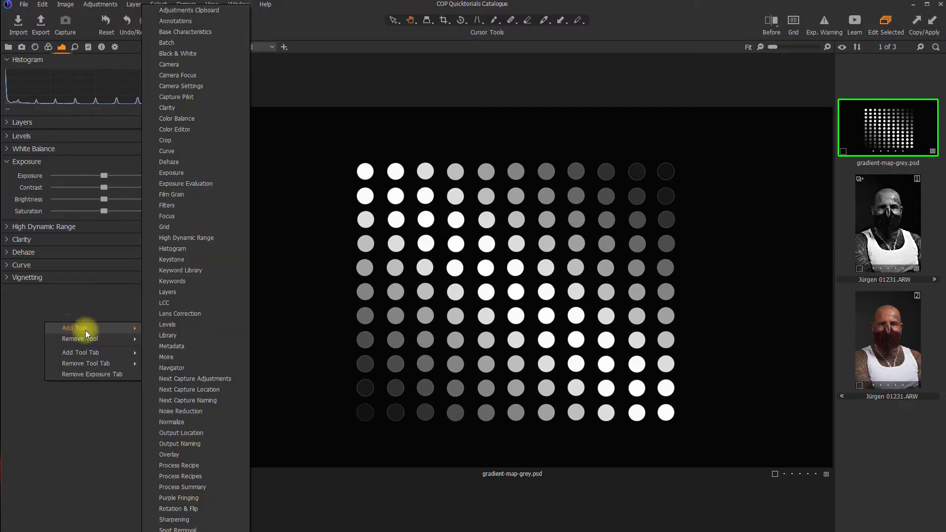
pyautogui.click(23, 316)
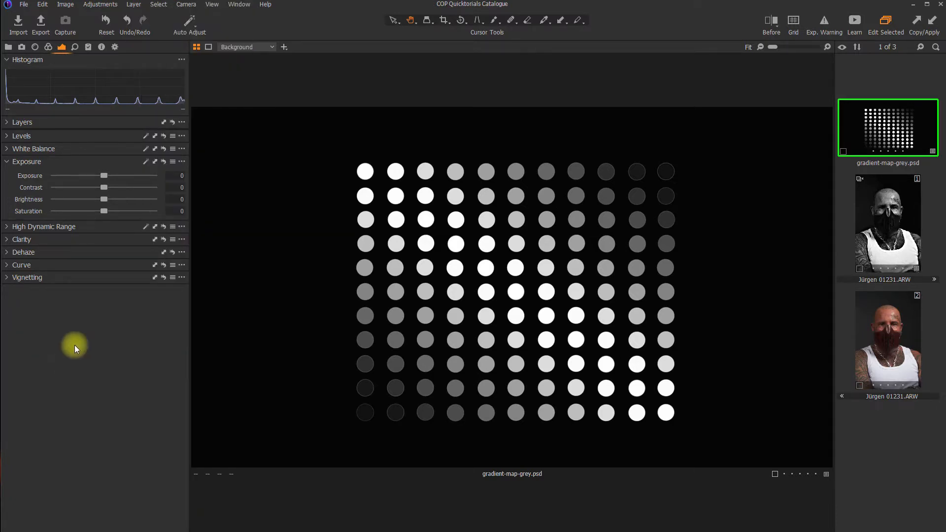
pyautogui.click(182, 162)
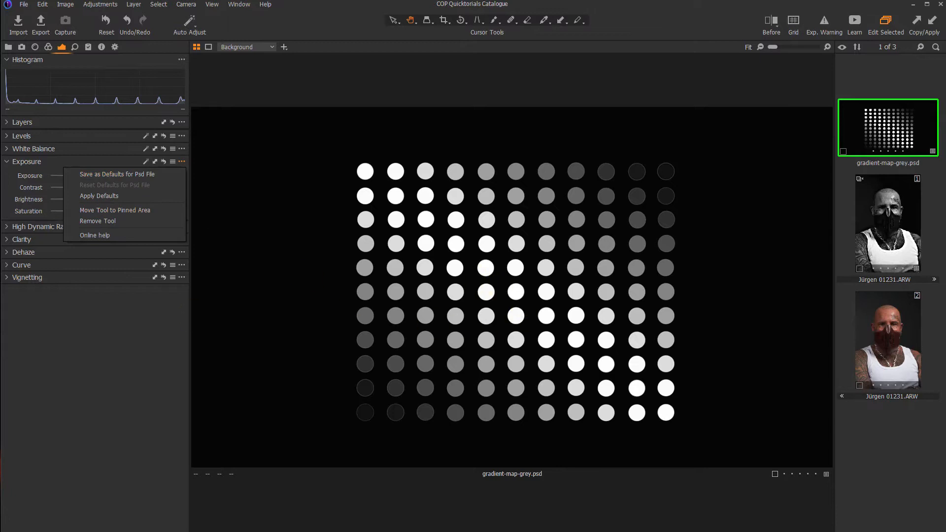
pyautogui.click(87, 350)
pyautogui.click(907, 234)
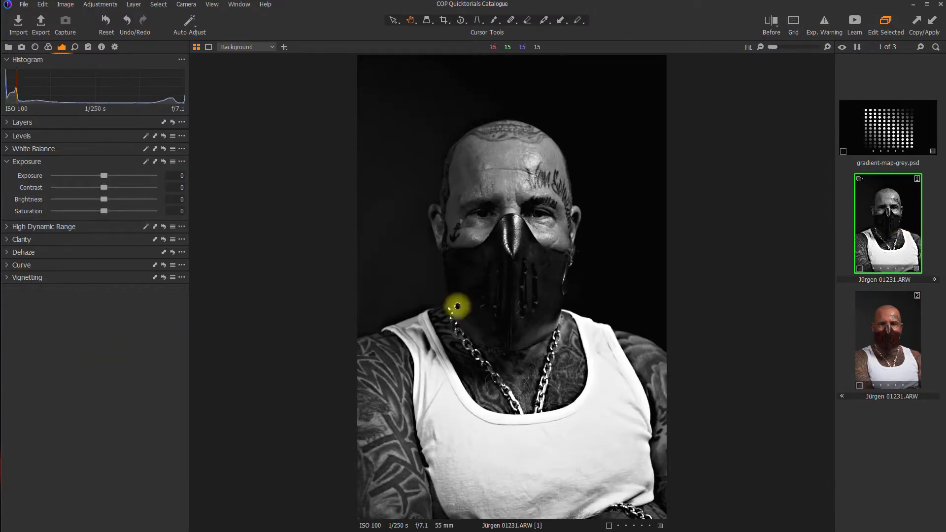
pyautogui.click(182, 161)
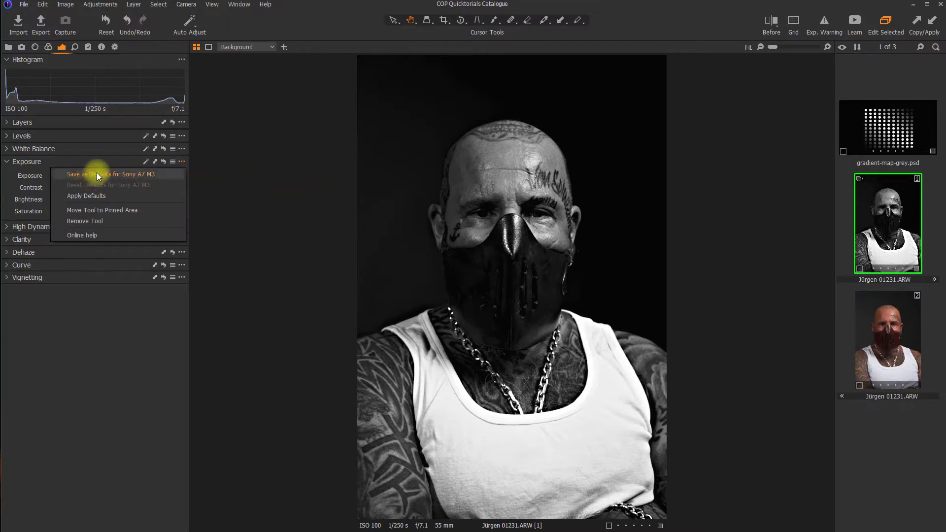
pyautogui.click(79, 375)
# Step: Raise the exposure of gradient-map-grey.psd to 1.11 and reset the Exposure tool
pyautogui.click(903, 129)
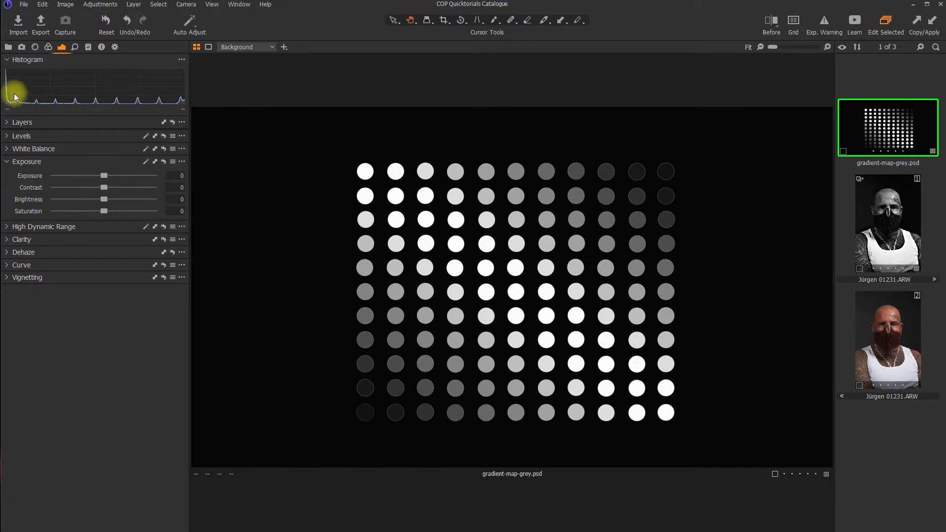
pyautogui.moveTo(102, 177)
pyautogui.mouseDown()
pyautogui.moveTo(122, 176)
pyautogui.moveTo(70, 176)
pyautogui.moveTo(128, 181)
pyautogui.moveTo(75, 179)
pyautogui.moveTo(117, 170)
pyautogui.mouseUp()
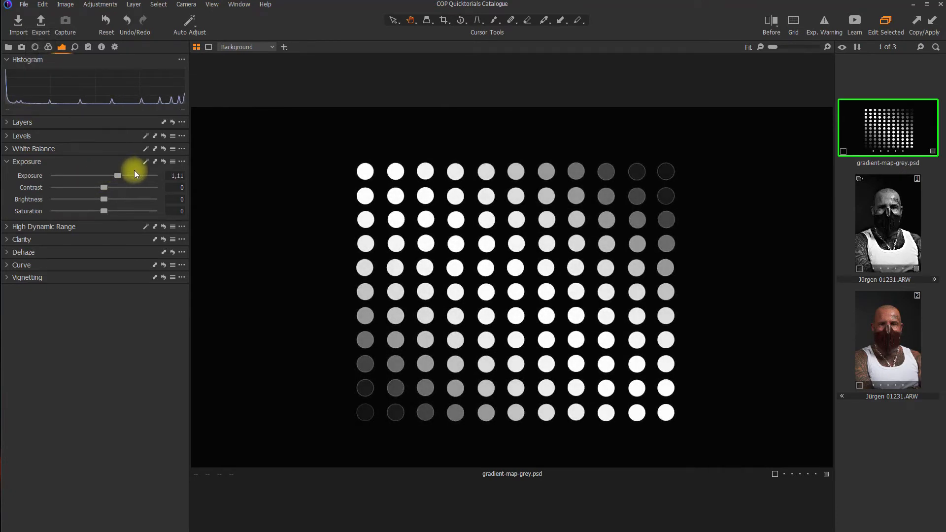
pyautogui.click(163, 162)
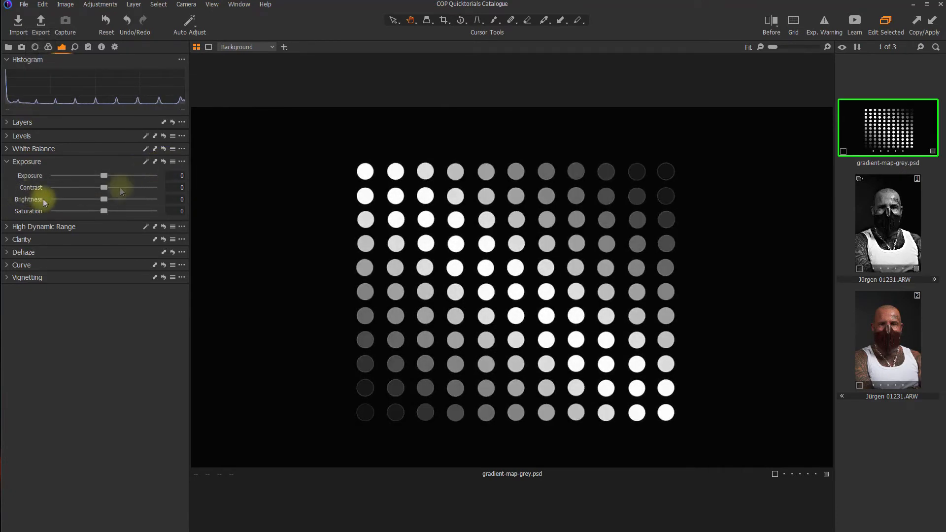
# Step: Try the Exposure tool's auto adjustment on the gradient map, reset it, and try it on the black-and-white portrait
pyautogui.click(146, 161)
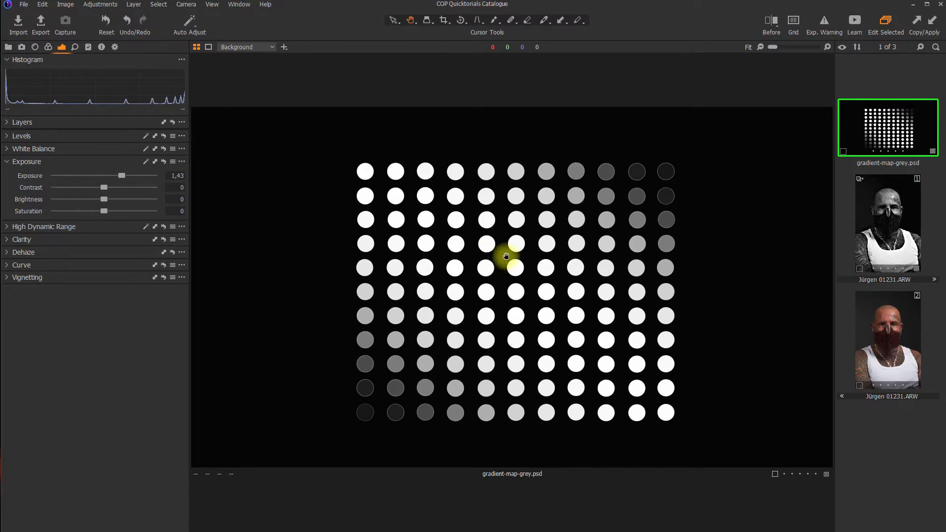
pyautogui.click(162, 162)
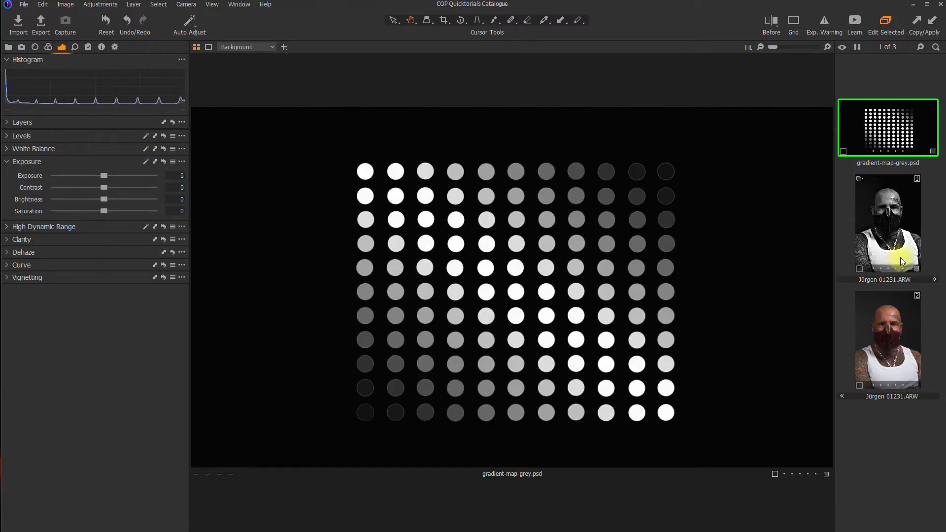
pyautogui.click(887, 222)
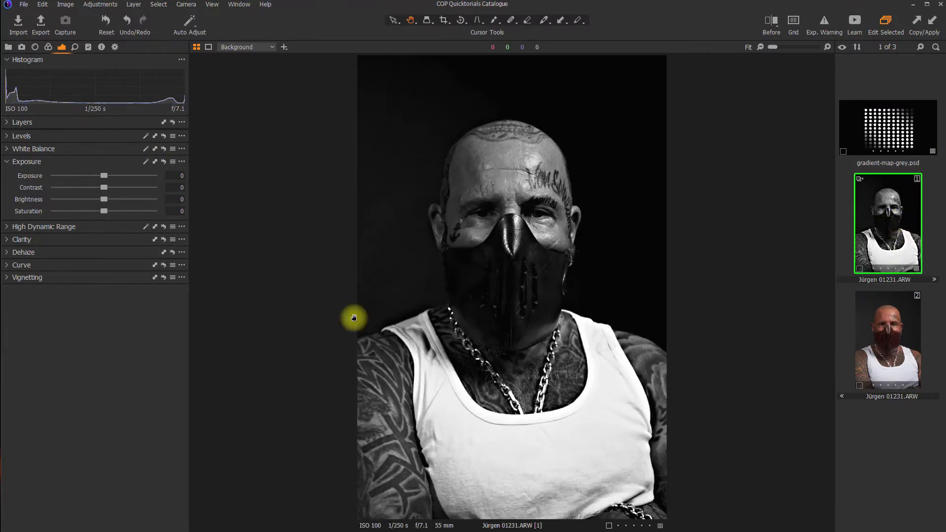
pyautogui.click(145, 163)
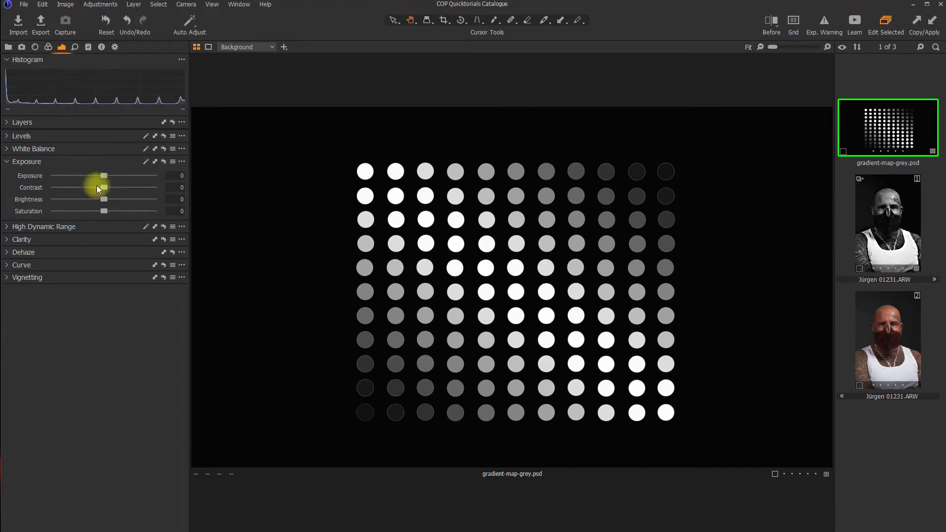
# Step: Try raising the gradient map's contrast to 26 and lowering it past -45, and reset the Exposure tool
pyautogui.moveTo(106, 185); pyautogui.dragTo(131, 184)
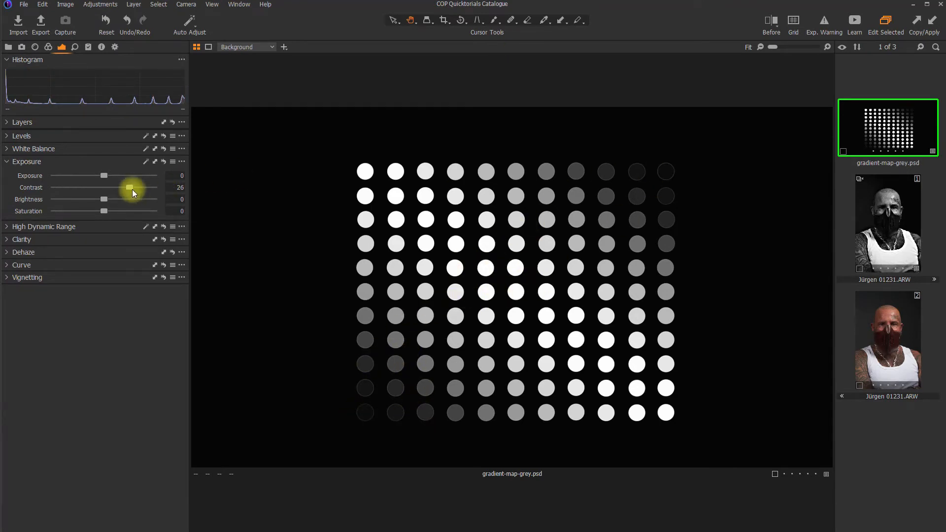
pyautogui.moveTo(132, 189); pyautogui.dragTo(64, 187)
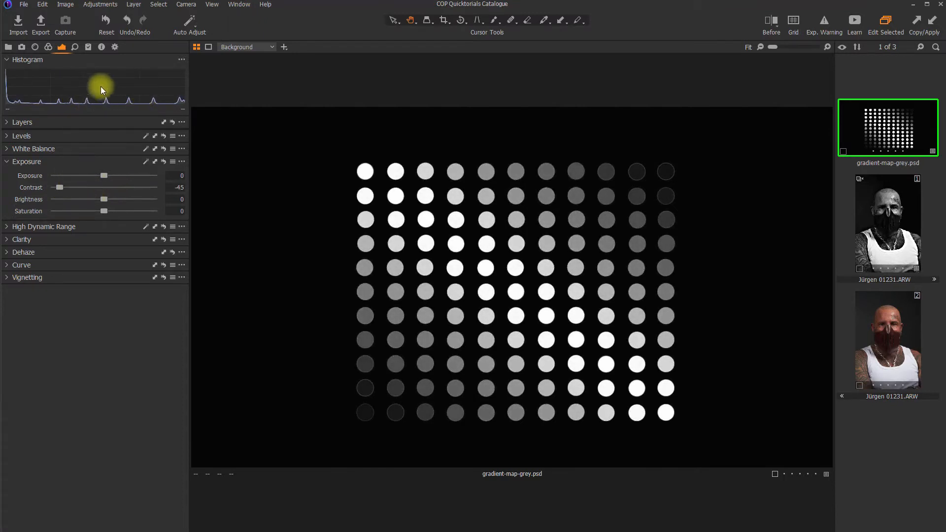
pyautogui.moveTo(53, 189); pyautogui.dragTo(49, 185)
pyautogui.moveTo(55, 186)
pyautogui.mouseDown()
pyautogui.moveTo(170, 199)
pyautogui.moveTo(45, 186)
pyautogui.mouseUp()
pyautogui.click(163, 161)
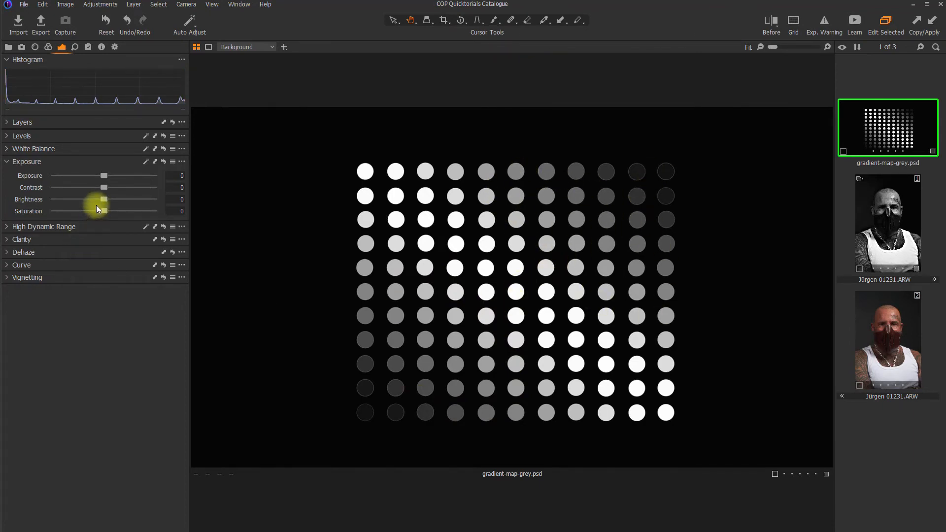
# Step: Try brightness values of 30, -50 and 1 on the gradient map and reset the Exposure tool
pyautogui.moveTo(104, 199)
pyautogui.mouseDown()
pyautogui.moveTo(131, 202)
pyautogui.moveTo(113, 196)
pyautogui.mouseUp()
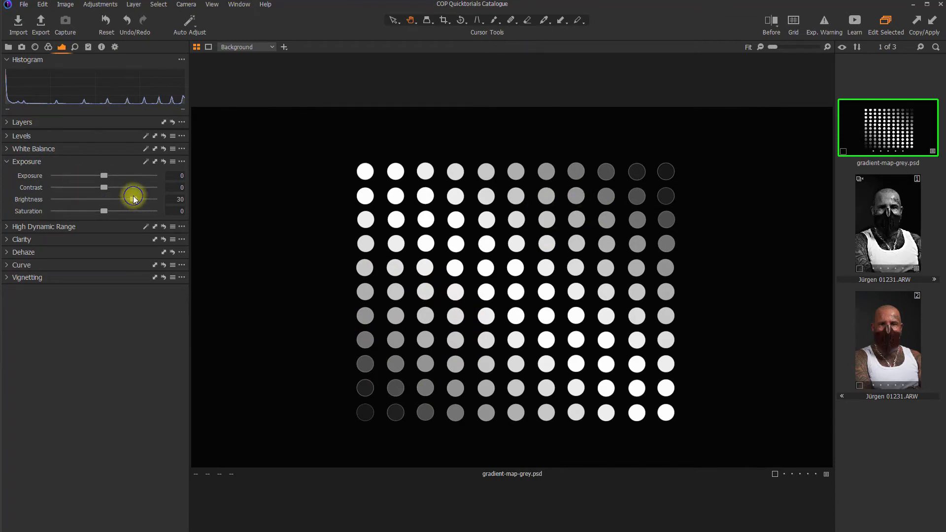
pyautogui.moveTo(133, 199); pyautogui.dragTo(41, 197)
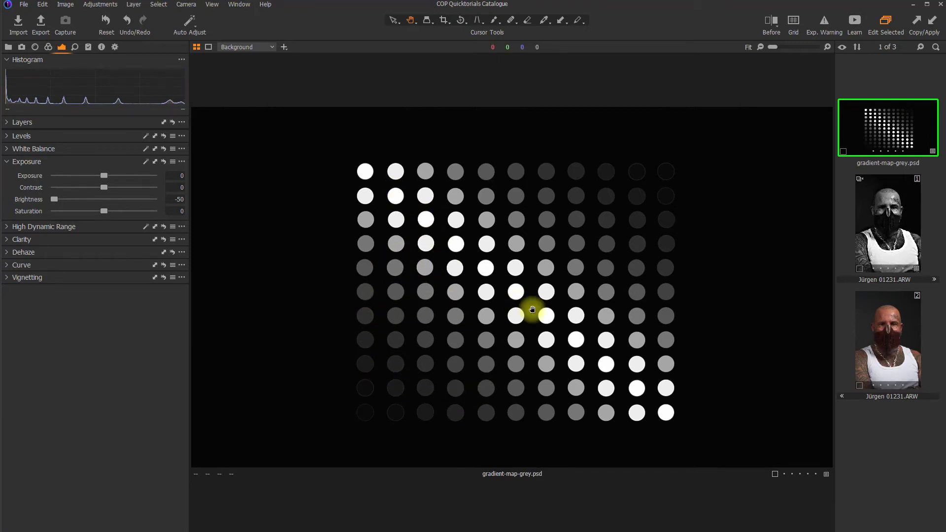
pyautogui.moveTo(52, 198); pyautogui.dragTo(104, 204)
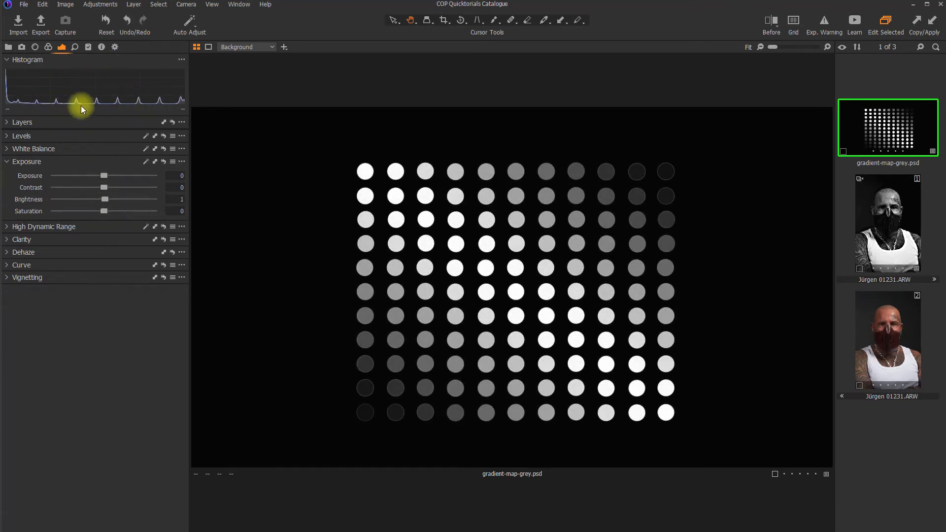
pyautogui.moveTo(108, 198)
pyautogui.mouseDown()
pyautogui.moveTo(125, 196)
pyautogui.moveTo(72, 189)
pyautogui.moveTo(124, 192)
pyautogui.moveTo(70, 180)
pyautogui.moveTo(112, 186)
pyautogui.mouseUp()
pyautogui.click(163, 161)
# Step: On the black-and-white portrait, try an exposure of 0.44 and a contrast of -50 separately, resetting the Exposure tool after each
pyautogui.click(890, 229)
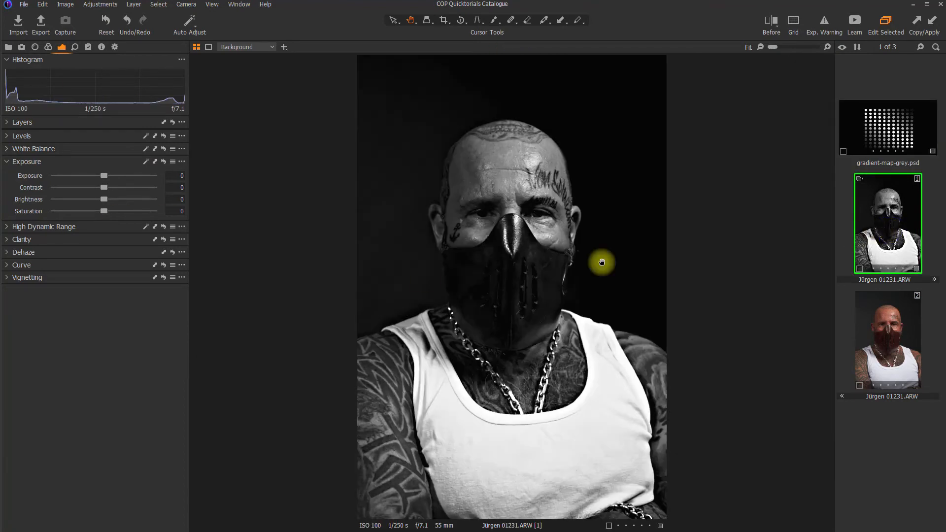
pyautogui.moveTo(101, 175); pyautogui.dragTo(106, 196)
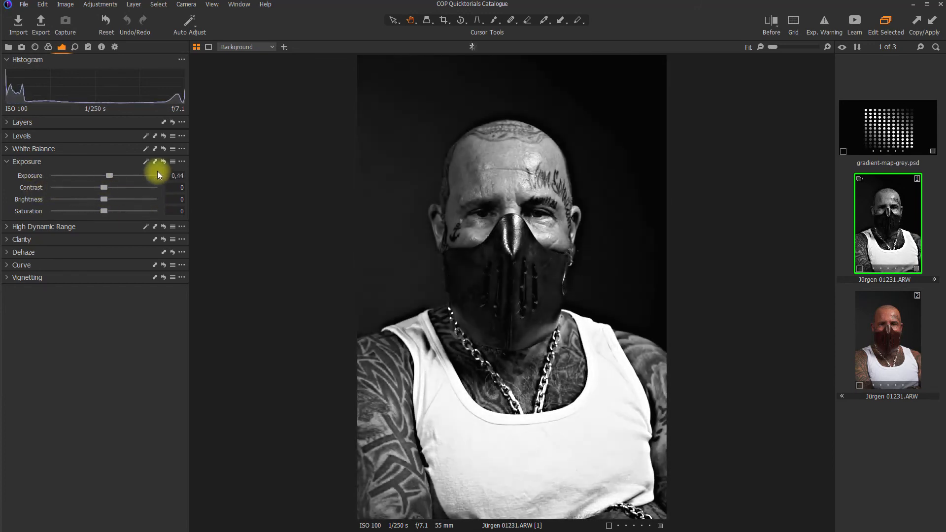
pyautogui.click(163, 162)
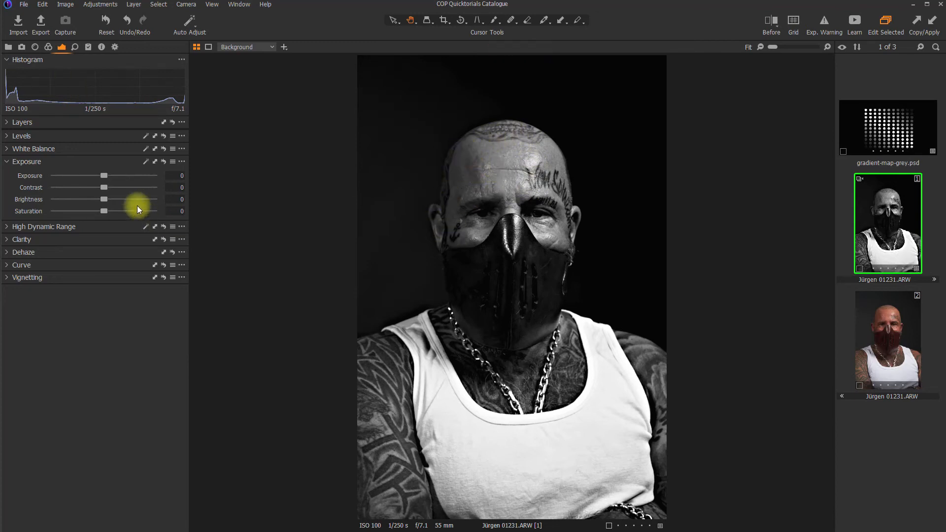
pyautogui.moveTo(103, 188); pyautogui.dragTo(34, 194)
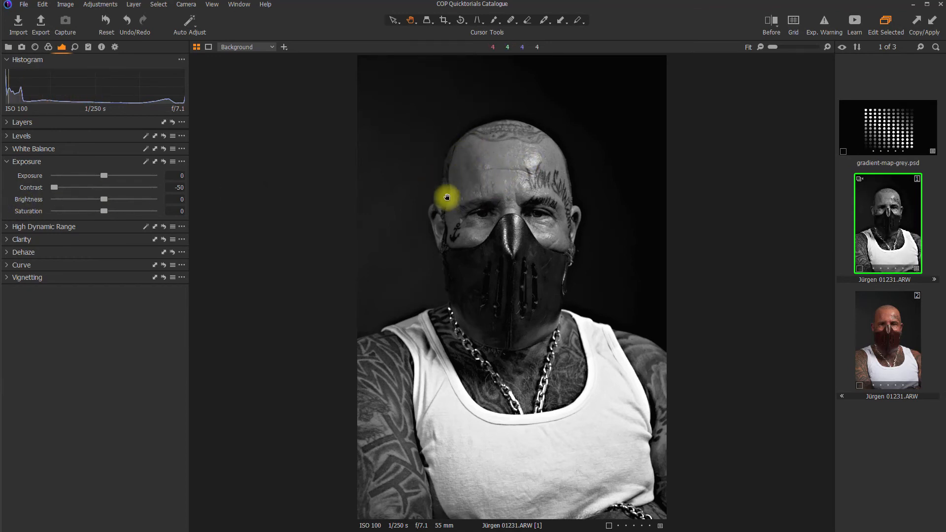
pyautogui.click(162, 161)
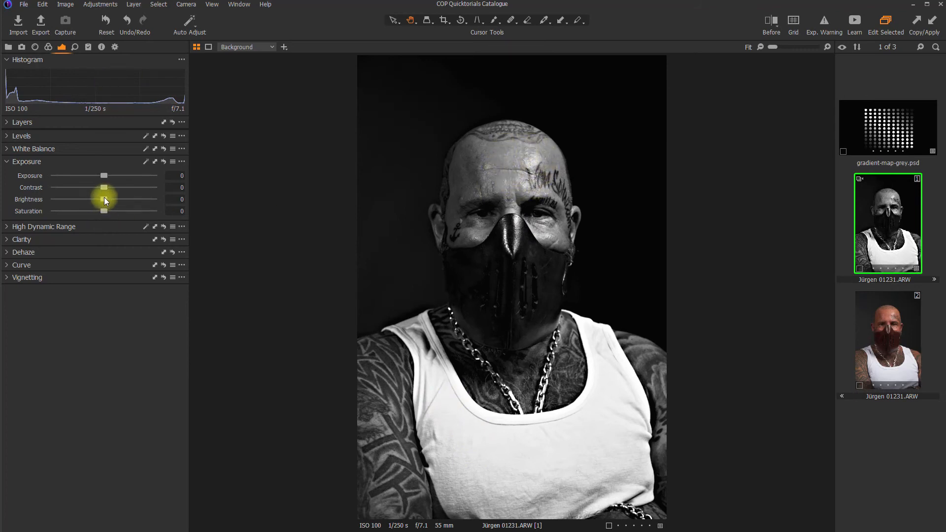
# Step: Try brightness values of 23 and -50 on the black-and-white portrait and reset the Exposure tool
pyautogui.moveTo(105, 197); pyautogui.dragTo(127, 200)
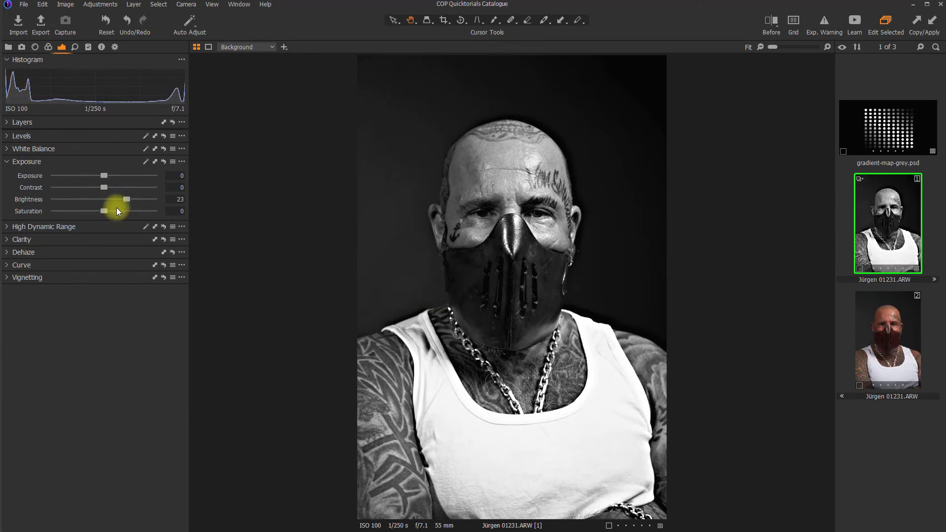
pyautogui.moveTo(125, 197); pyautogui.dragTo(56, 200)
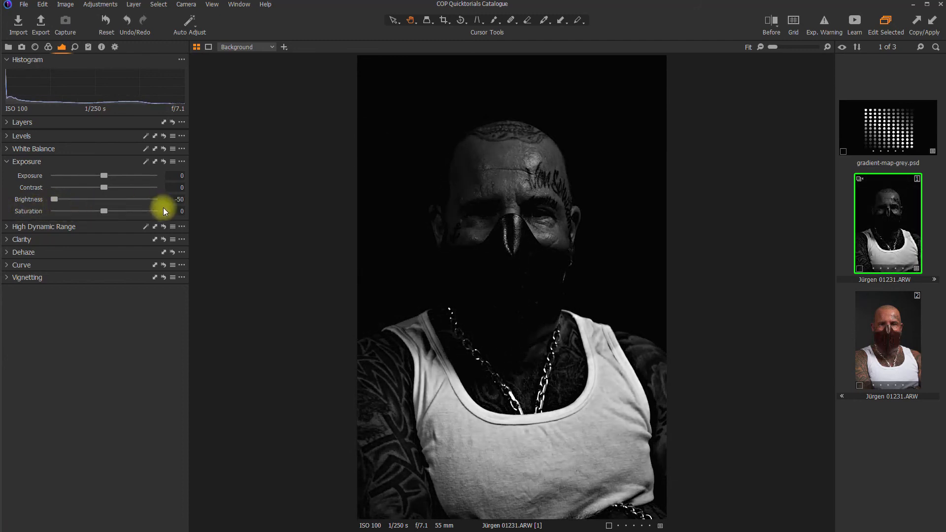
pyautogui.click(164, 161)
# Step: Compare an exposure of -4 with a brightness of -50 on the black-and-white portrait, resetting the Exposure tool after each
pyautogui.moveTo(101, 176); pyautogui.dragTo(4, 180)
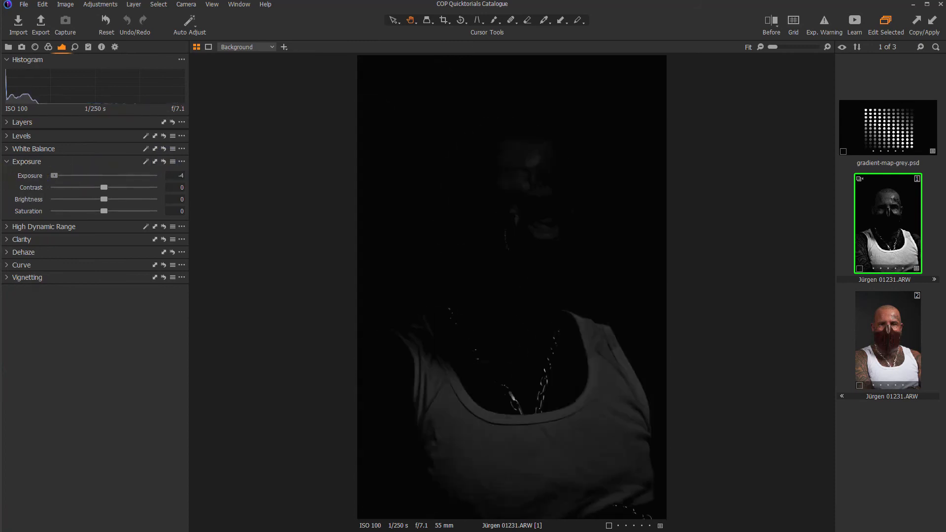
pyautogui.click(164, 160)
pyautogui.moveTo(104, 199); pyautogui.dragTo(40, 197)
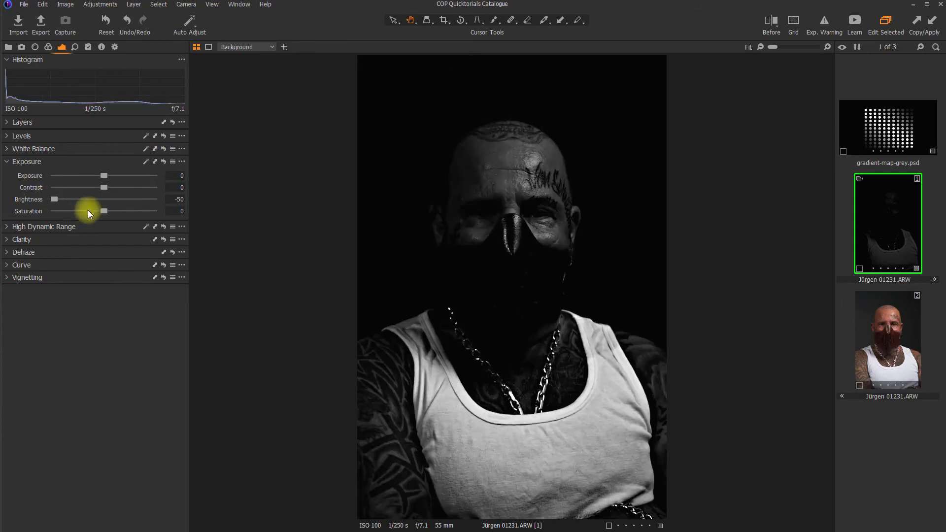
pyautogui.click(161, 162)
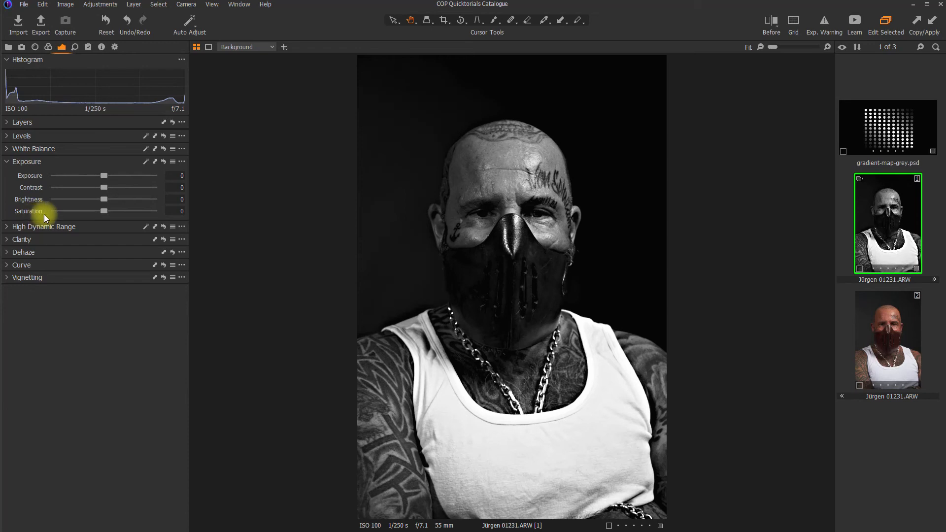
# Step: Open the colour portrait variant and turn on the split before/after comparison
pyautogui.click(885, 351)
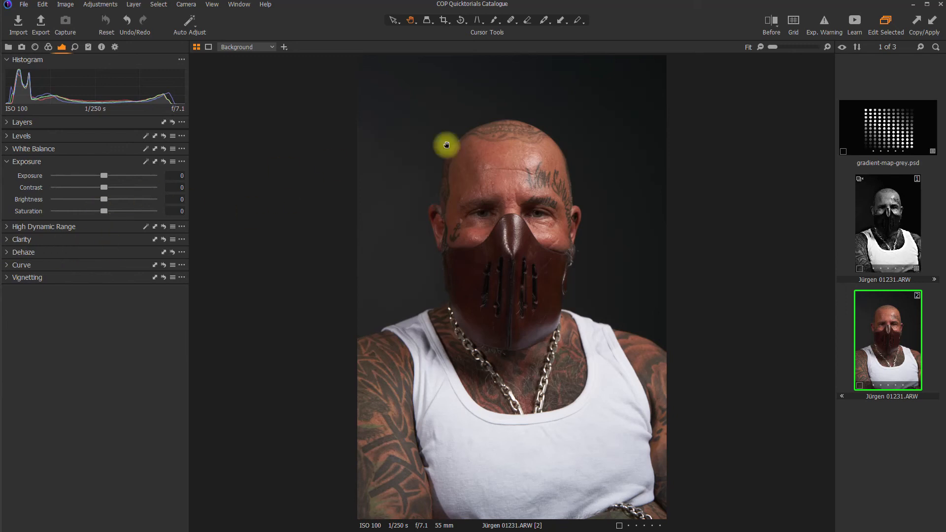
pyautogui.click(771, 29)
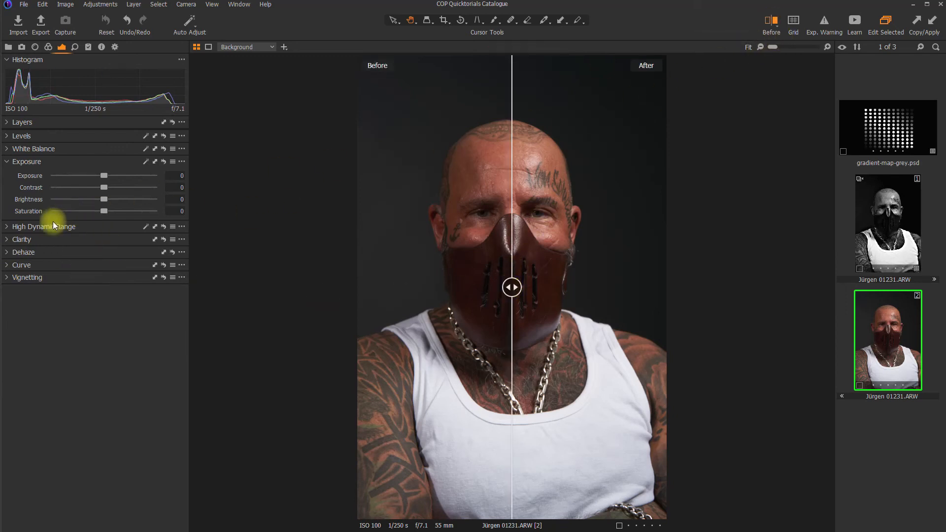
# Step: Try contrast 19, brightness -25 and slightly reduced saturation on the colour portrait, and reset the Exposure tool
pyautogui.moveTo(103, 186); pyautogui.dragTo(78, 198)
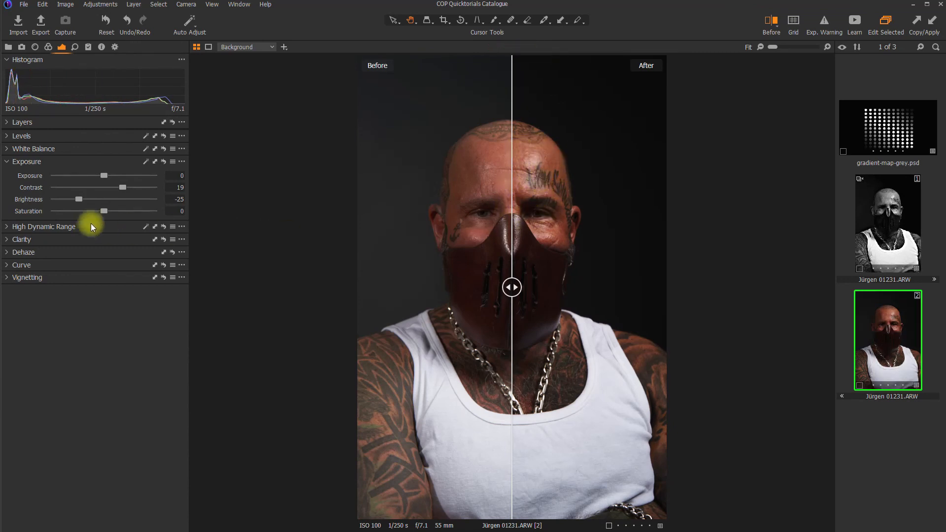
pyautogui.moveTo(103, 211); pyautogui.dragTo(94, 212)
pyautogui.moveTo(96, 212); pyautogui.dragTo(96, 213)
pyautogui.click(163, 161)
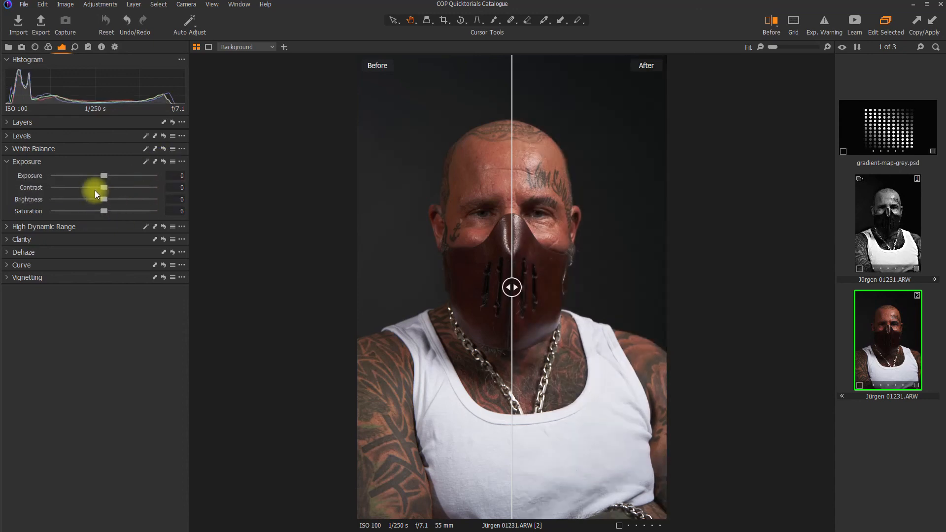
# Step: Try contrast -22, brightness 11 and slightly increased saturation on the colour portrait
pyautogui.moveTo(101, 187); pyautogui.dragTo(119, 200)
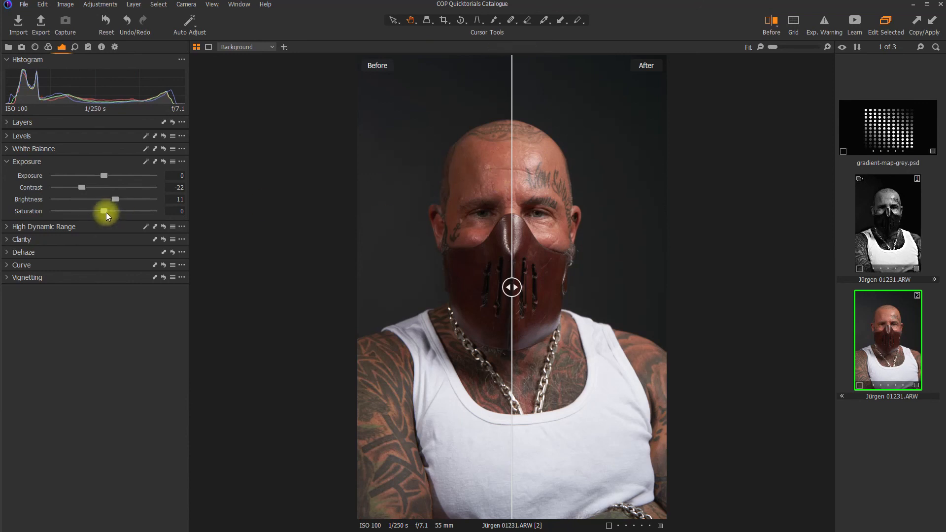
pyautogui.moveTo(104, 211); pyautogui.dragTo(116, 211)
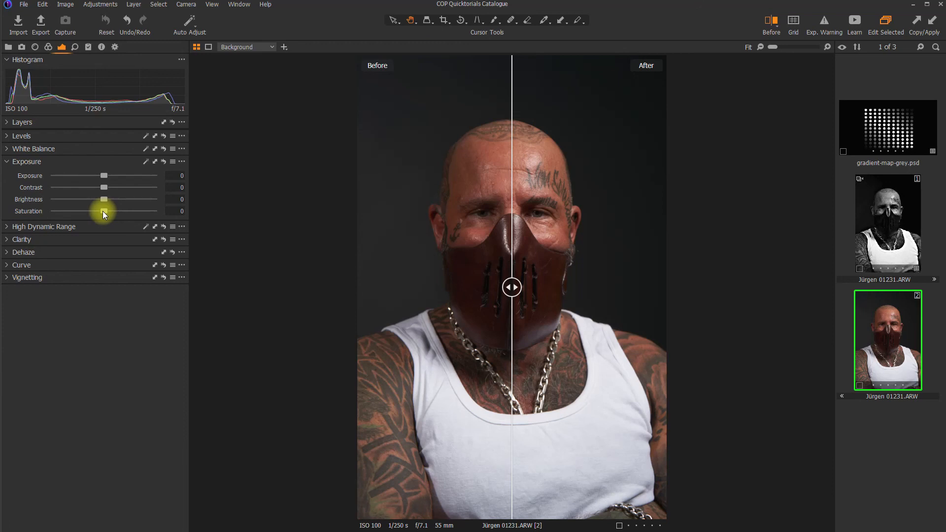
# Step: Set the colour portrait's saturation to -100
pyautogui.moveTo(103, 211); pyautogui.dragTo(23, 216)
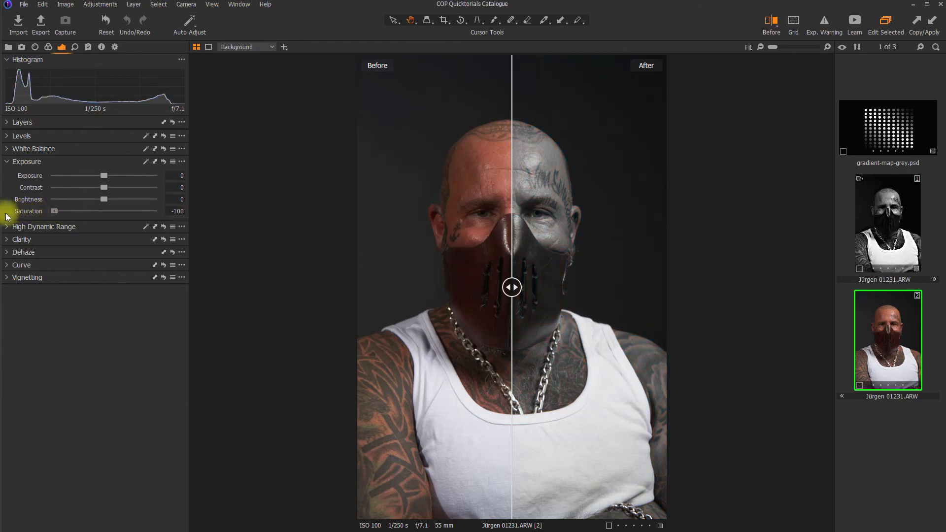